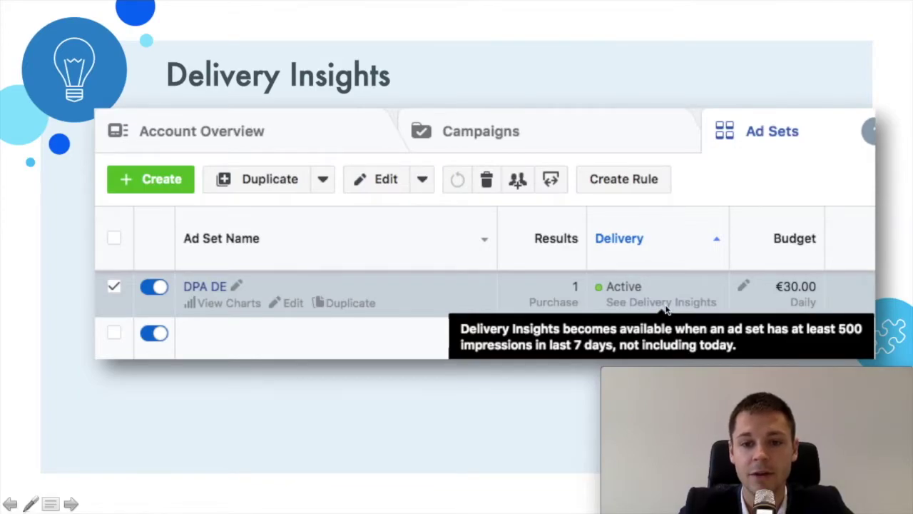
# - Open the full Delivery Insights page for the DPA DE ad set from the slide
pyautogui.click(665, 308)
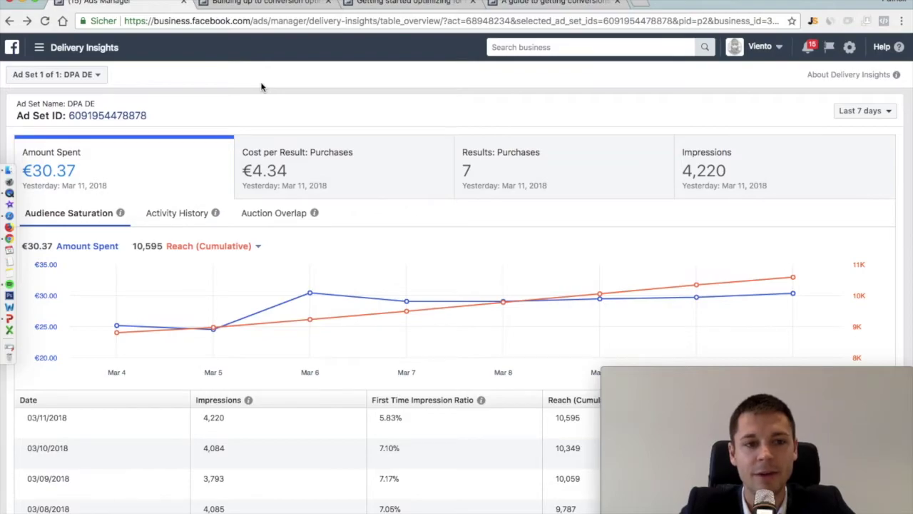
pyautogui.scroll(-1, 261, 87)
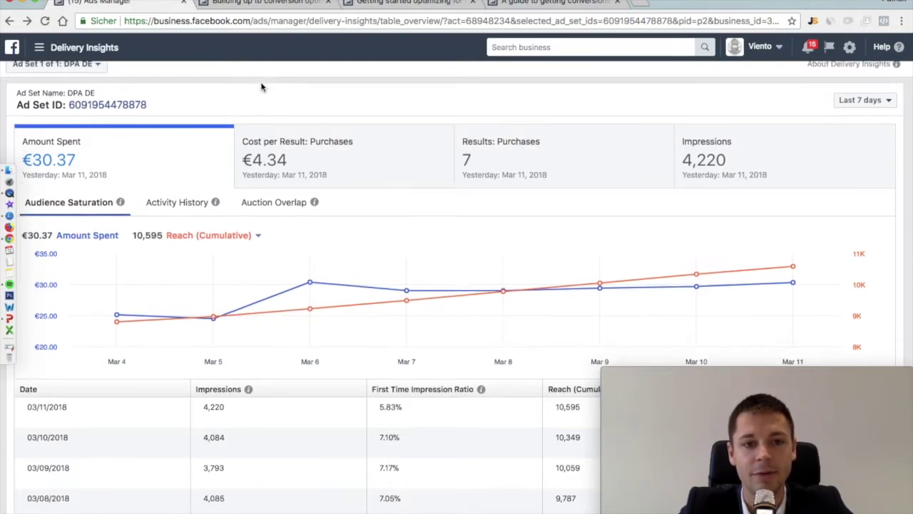
pyautogui.scroll(-1, 261, 87)
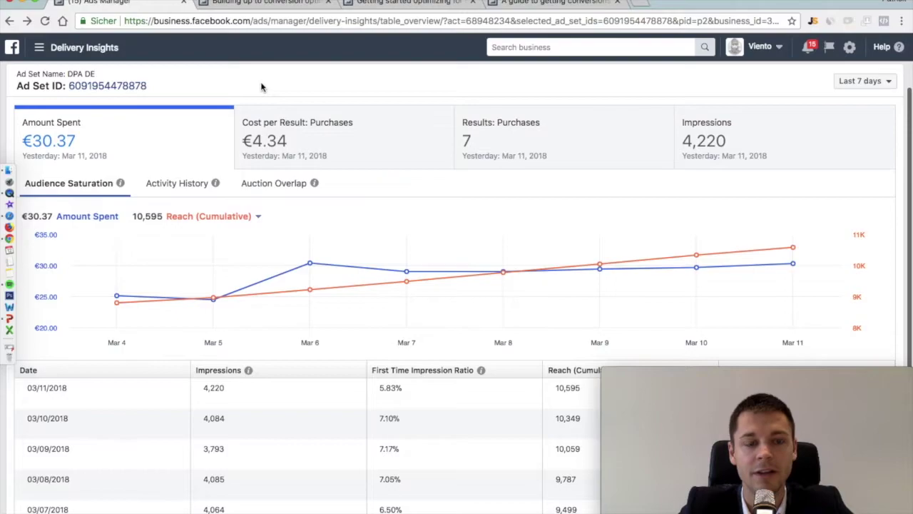
pyautogui.scroll(2, 261, 87)
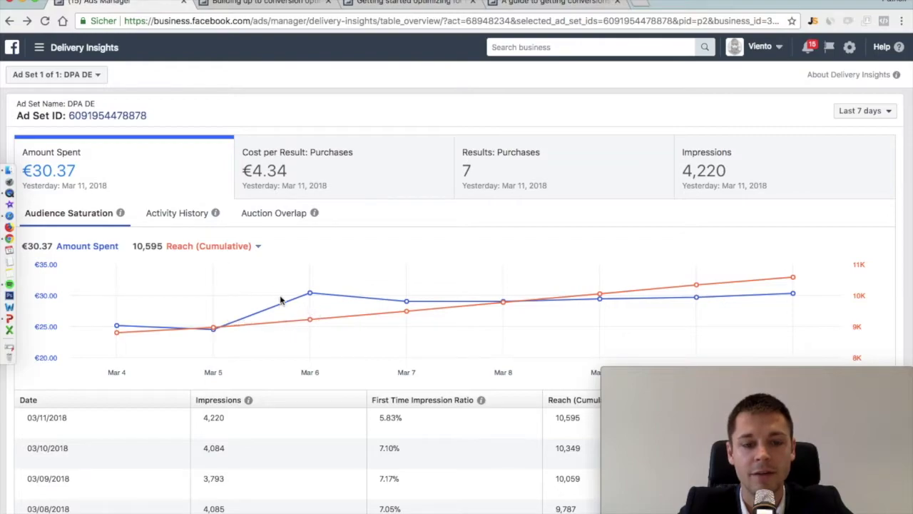
pyautogui.scroll(-2, 305, 281)
pyautogui.scroll(2, 309, 413)
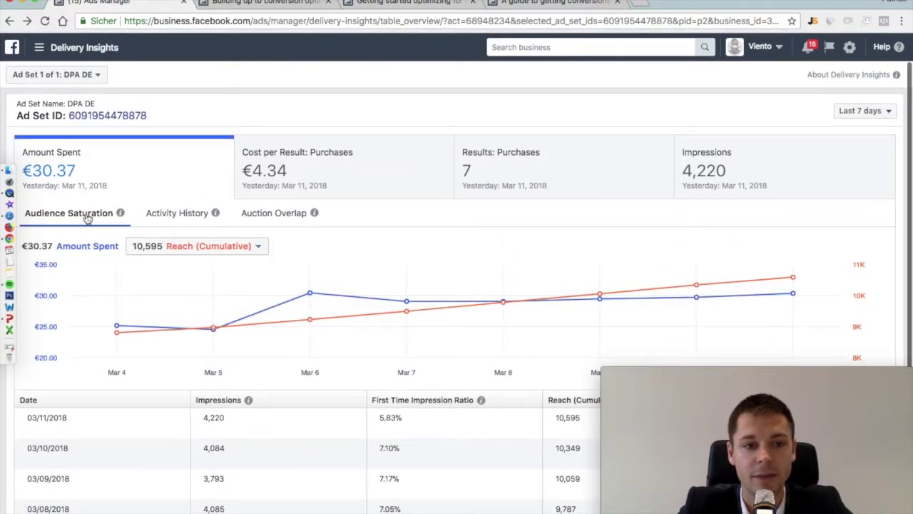
pyautogui.click(184, 217)
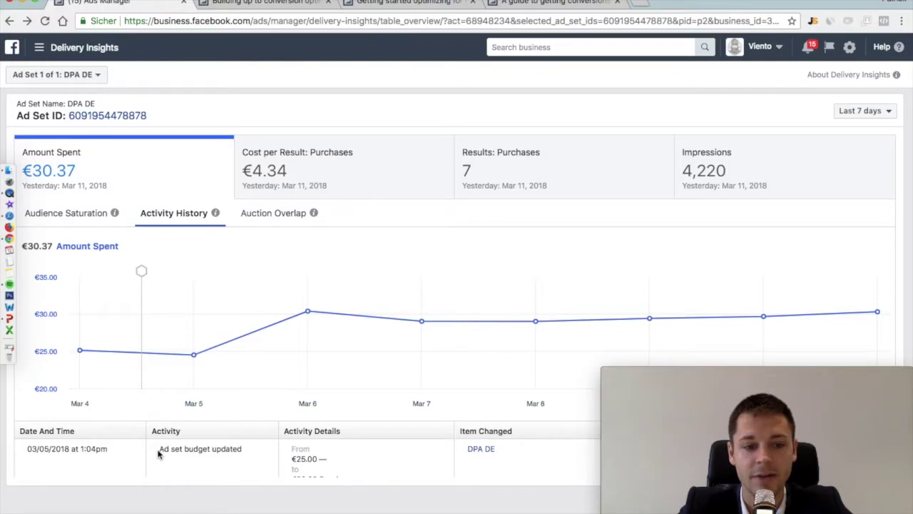
# - Highlight the 03/05/2018 budget update from €25.00 to €30.00 per day, then dismiss the activity popup
pyautogui.moveTo(48, 448); pyautogui.dragTo(26, 448)
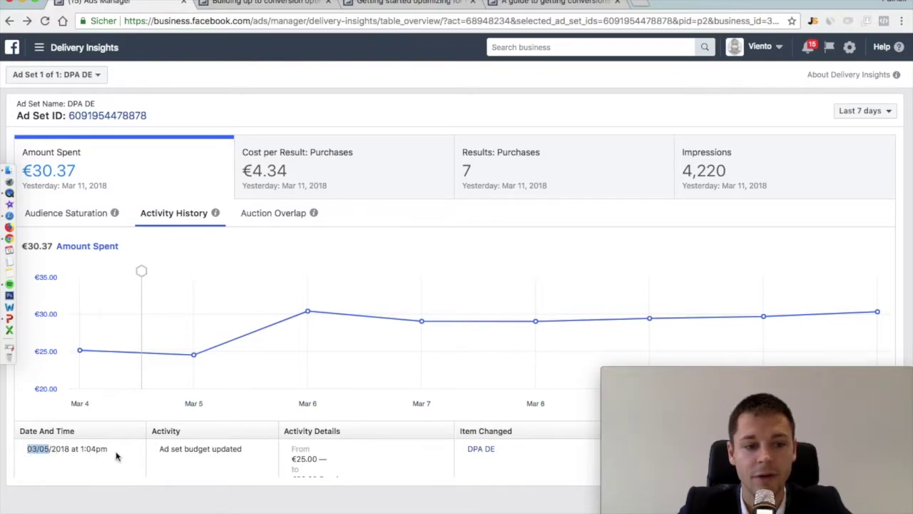
pyautogui.moveTo(178, 449); pyautogui.dragTo(222, 449)
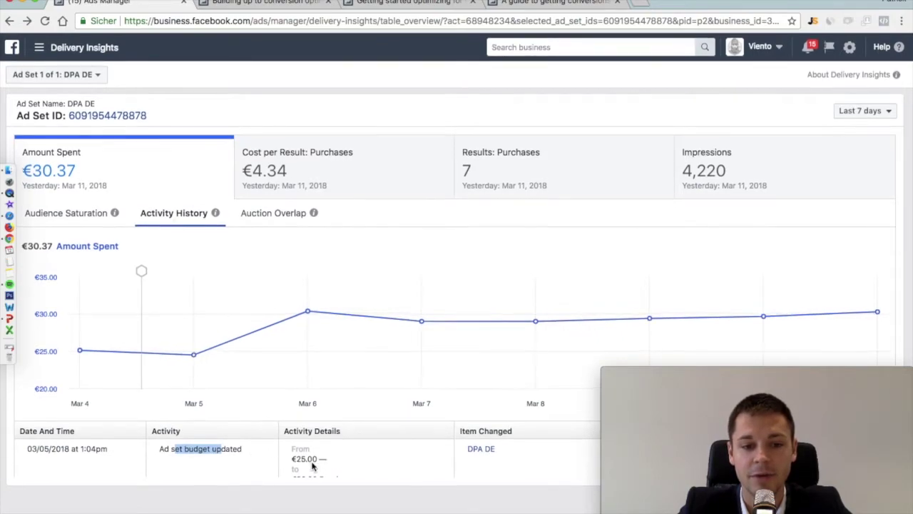
pyautogui.moveTo(141, 270)
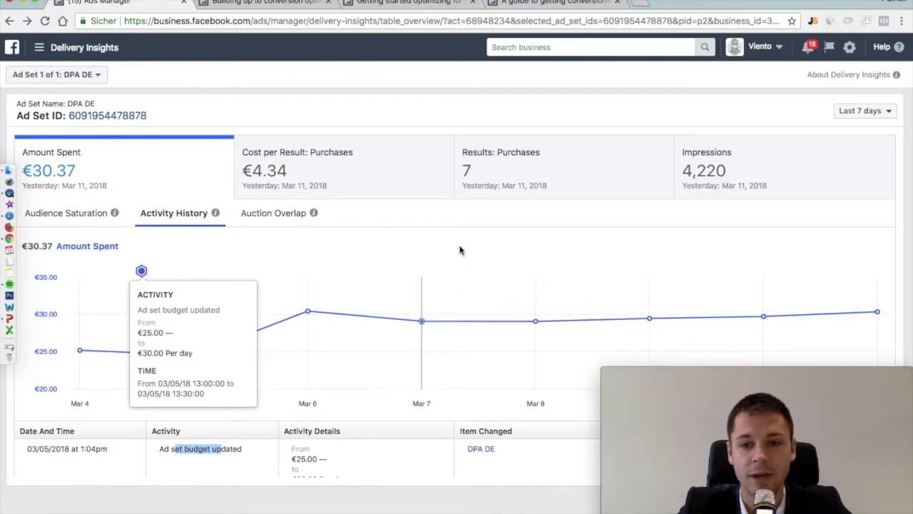
pyautogui.click(416, 223)
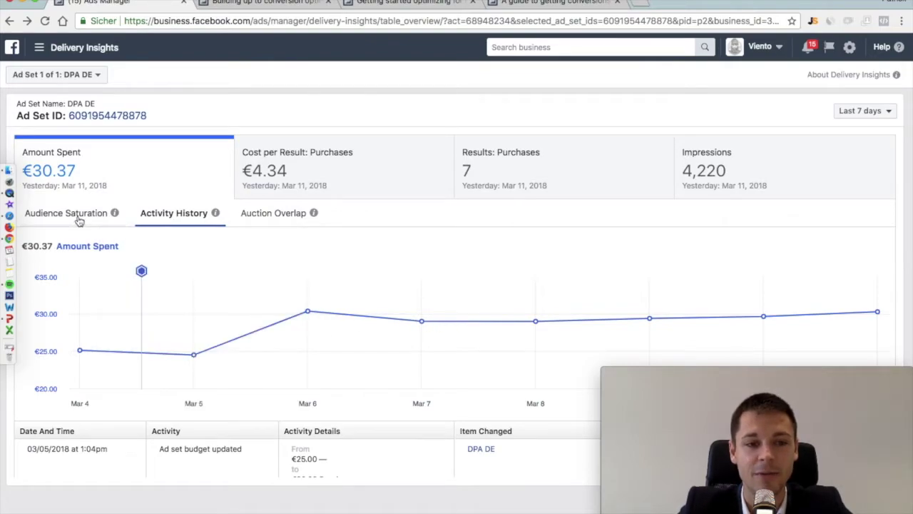
pyautogui.moveTo(118, 218)
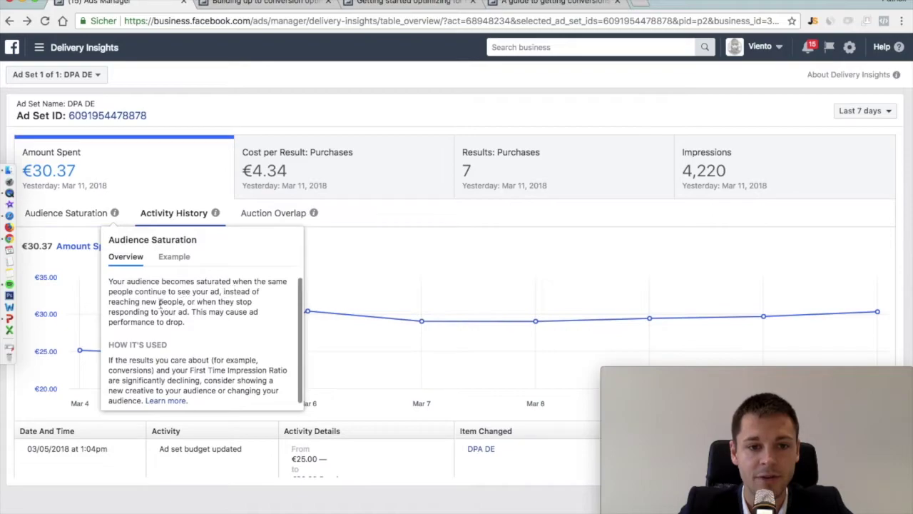
pyautogui.moveTo(148, 293); pyautogui.dragTo(214, 295)
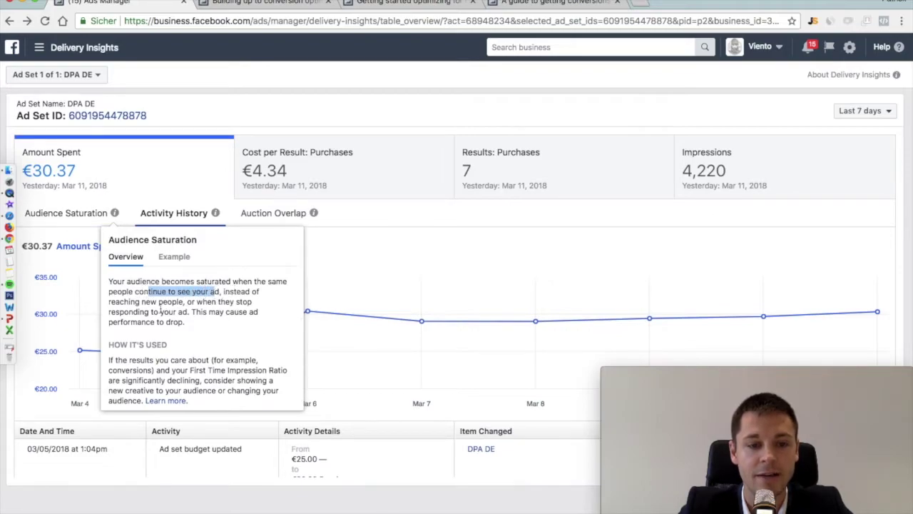
pyautogui.moveTo(142, 301); pyautogui.dragTo(191, 314)
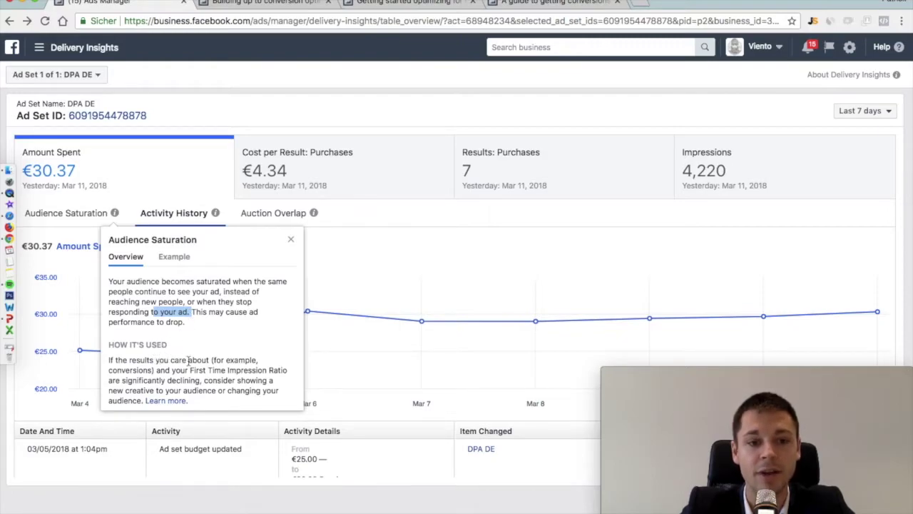
pyautogui.click(202, 370)
pyautogui.moveTo(202, 369); pyautogui.dragTo(268, 370)
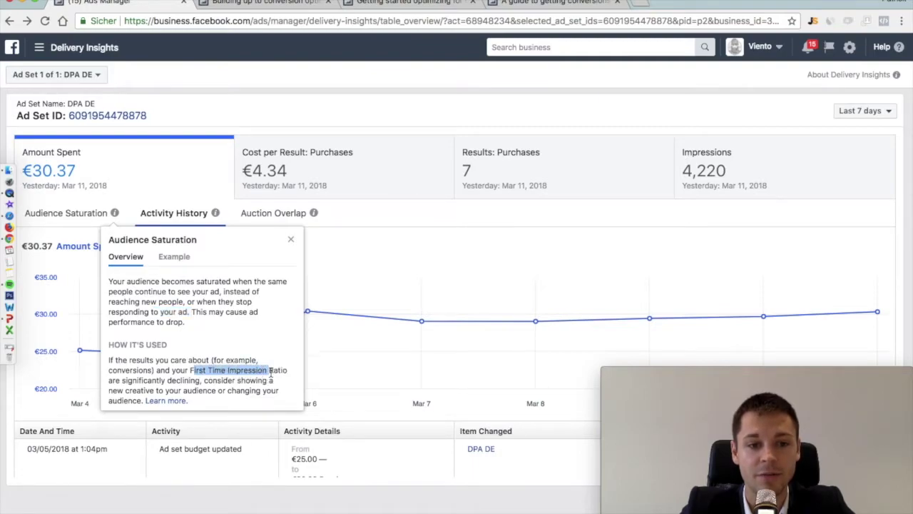
pyautogui.click(190, 369)
pyautogui.moveTo(189, 369); pyautogui.dragTo(268, 369)
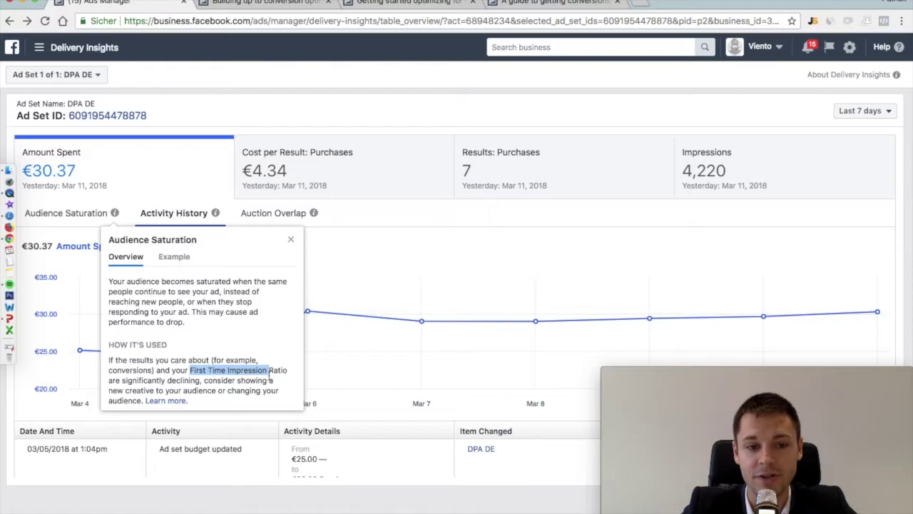
pyautogui.click(270, 379)
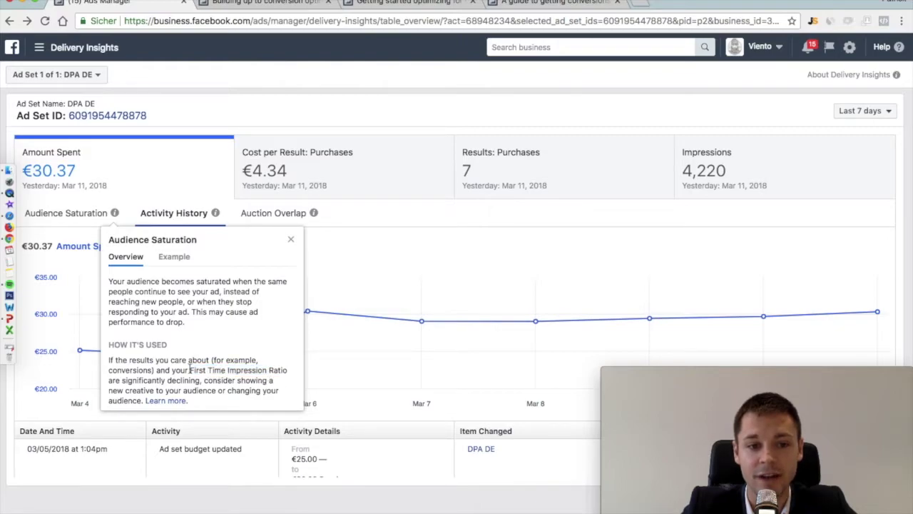
pyautogui.moveTo(190, 369); pyautogui.dragTo(202, 379)
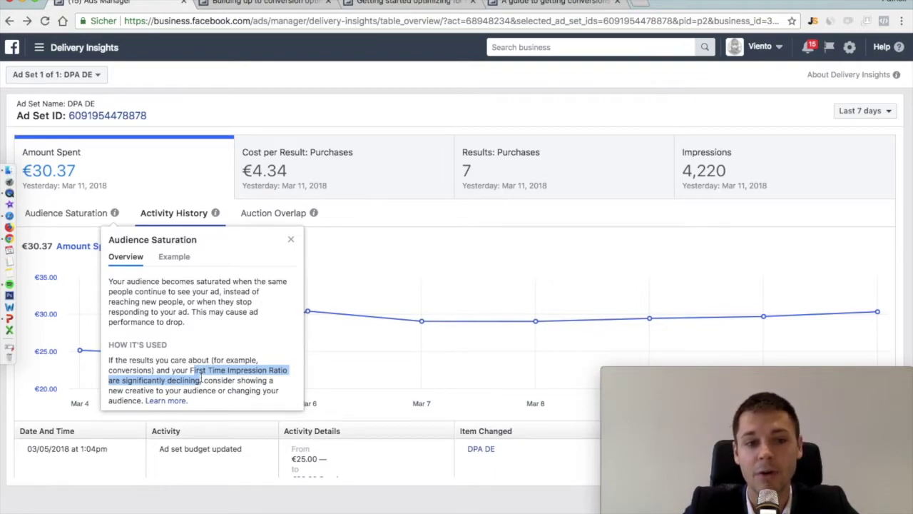
pyautogui.click(290, 240)
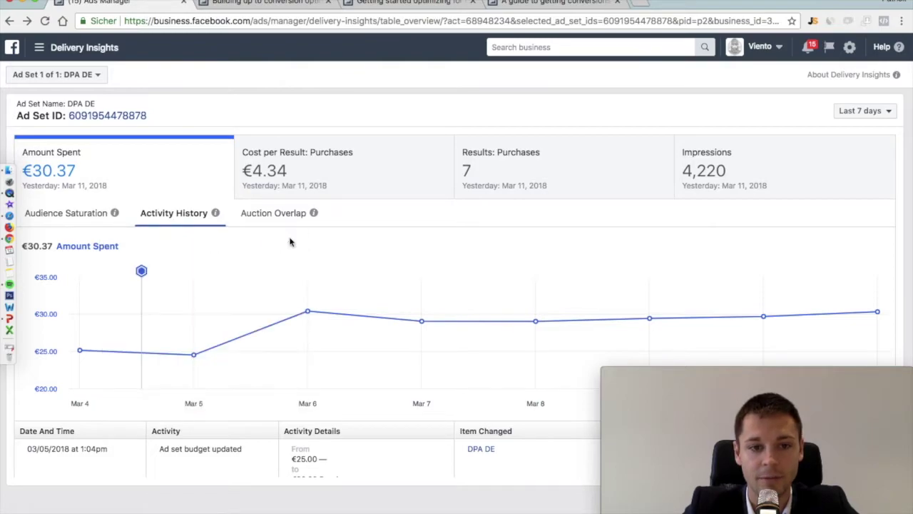
# - Return to Audience Saturation and highlight the 03/08/2018 row: impressions, 7.05% ratio, 9,787 reach, 100.00% reached
pyautogui.click(68, 216)
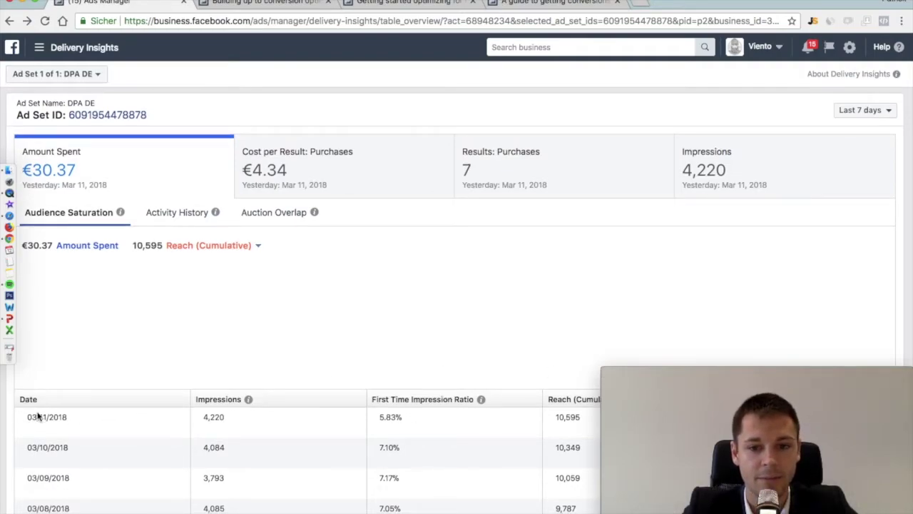
pyautogui.scroll(-5, 122, 362)
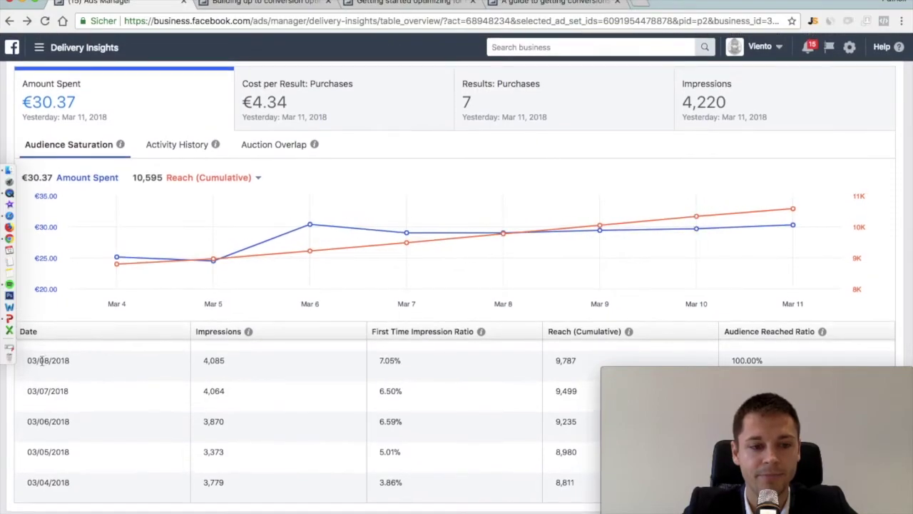
pyautogui.moveTo(31, 360); pyautogui.dragTo(68, 360)
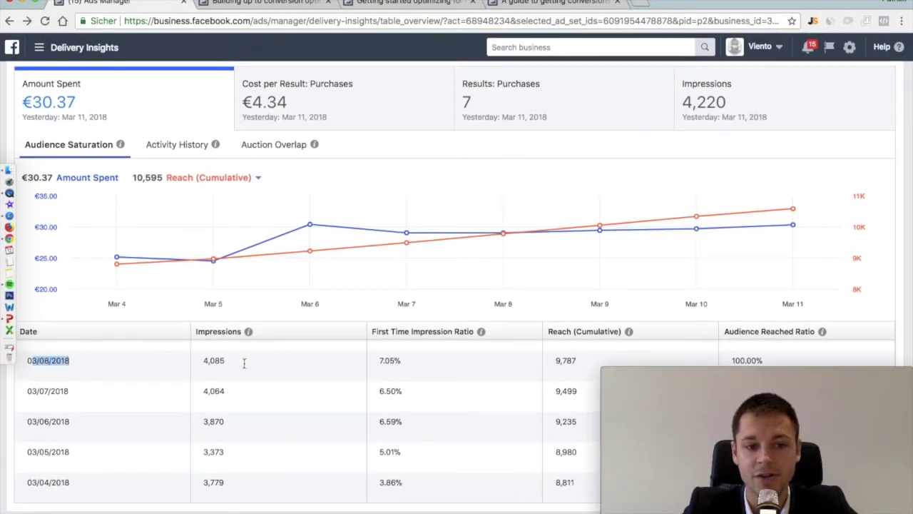
pyautogui.moveTo(213, 362); pyautogui.dragTo(234, 362)
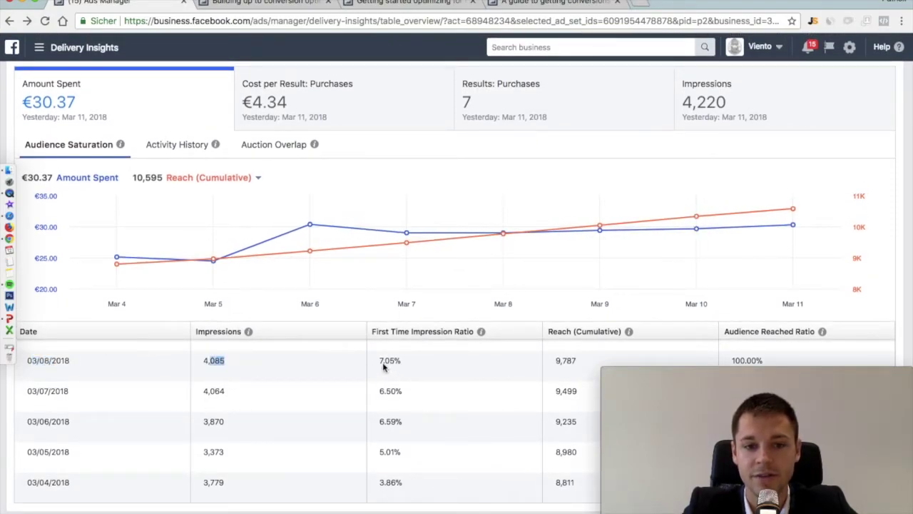
pyautogui.moveTo(385, 364); pyautogui.dragTo(420, 367)
pyautogui.moveTo(555, 365); pyautogui.dragTo(626, 363)
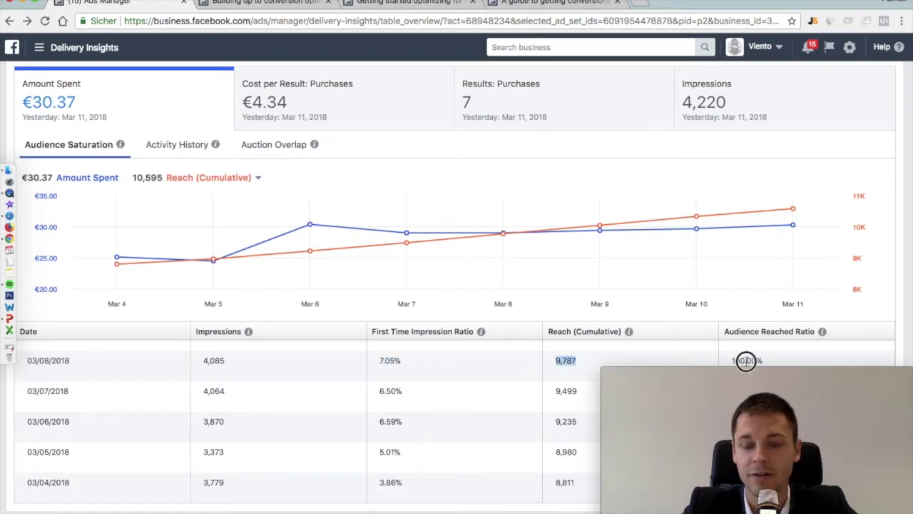
pyautogui.moveTo(739, 361); pyautogui.dragTo(760, 361)
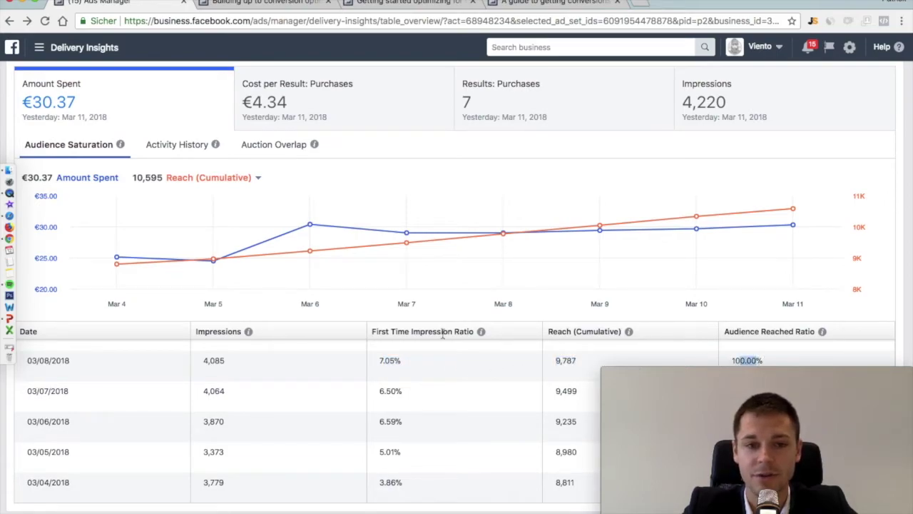
pyautogui.click(258, 179)
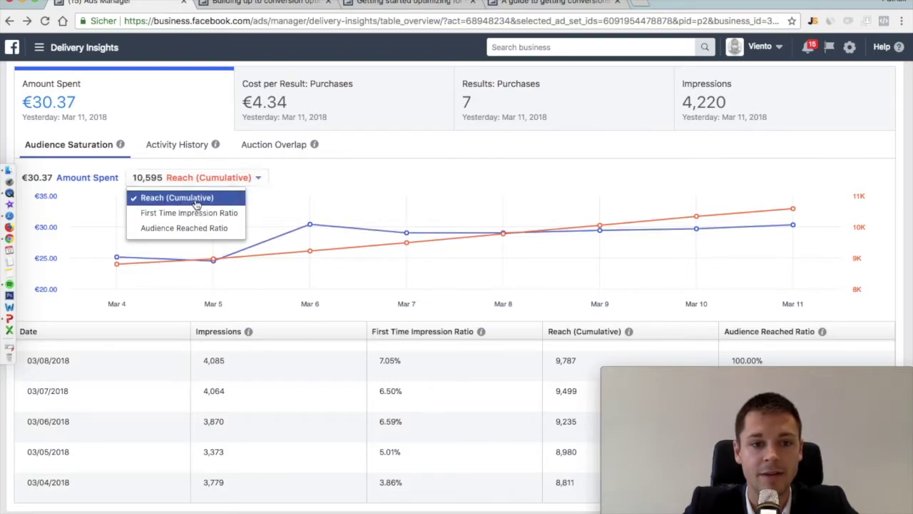
# - Change the chart's comparison metric from Reach (Cumulative) to First Time Impression Ratio
pyautogui.click(391, 146)
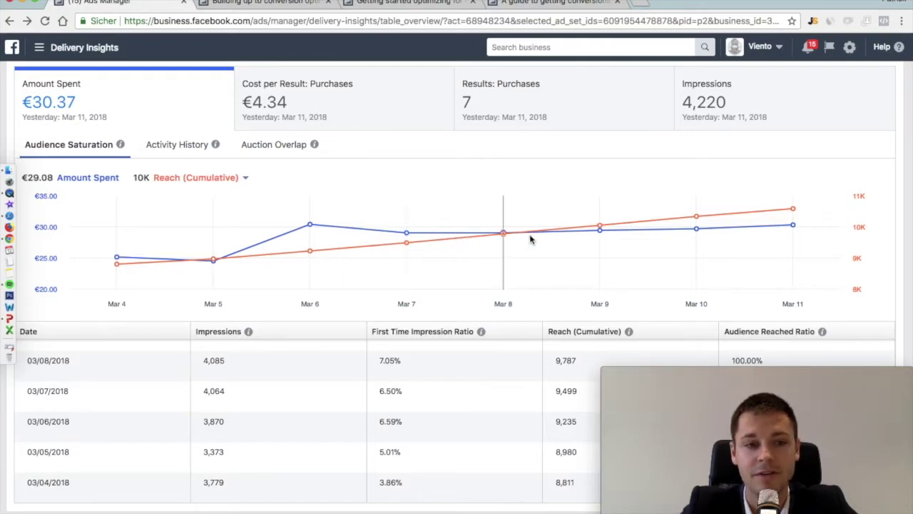
pyautogui.click(250, 183)
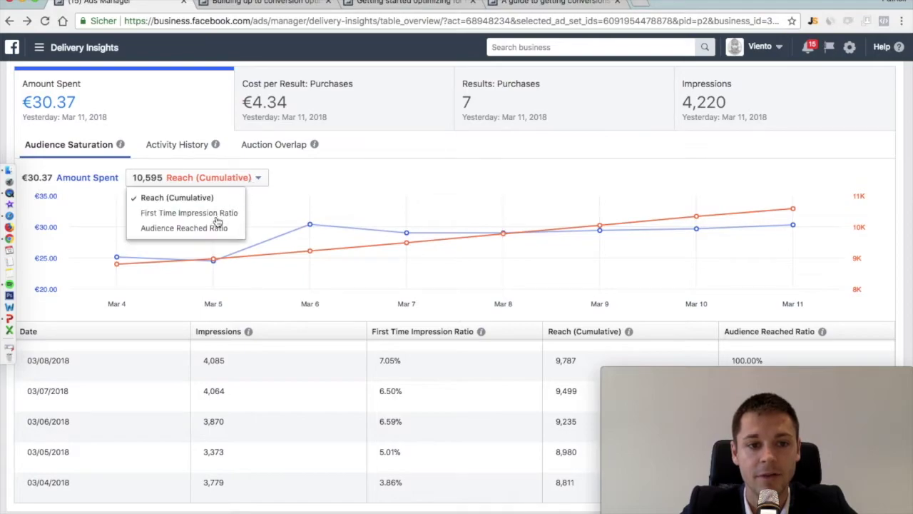
pyautogui.click(218, 214)
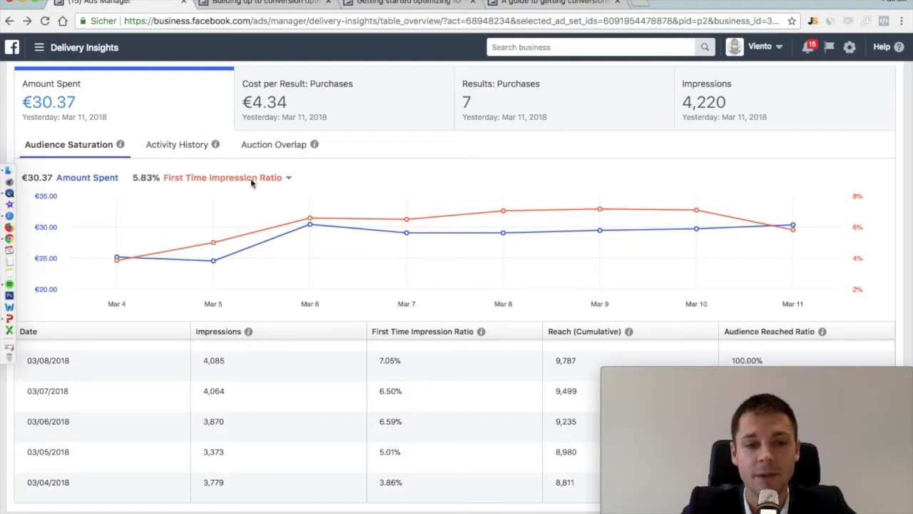
pyautogui.moveTo(209, 249)
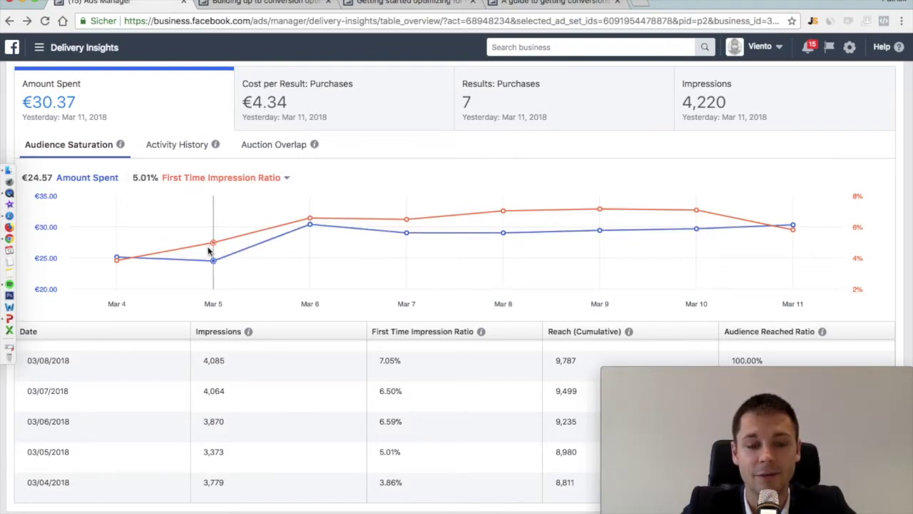
# - Switch Delivery Insights to Auction Overlap and scroll through the daily overlap table
pyautogui.click(266, 148)
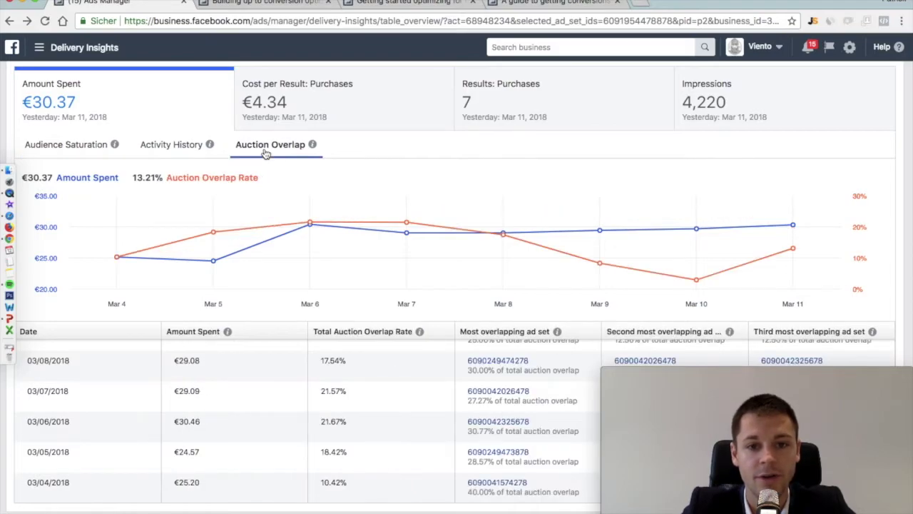
pyautogui.scroll(2, 310, 386)
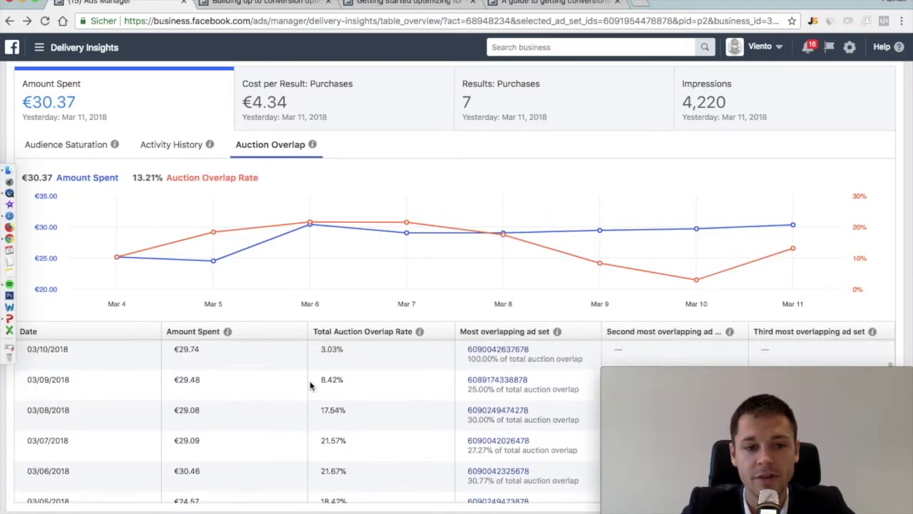
pyautogui.scroll(3, 310, 386)
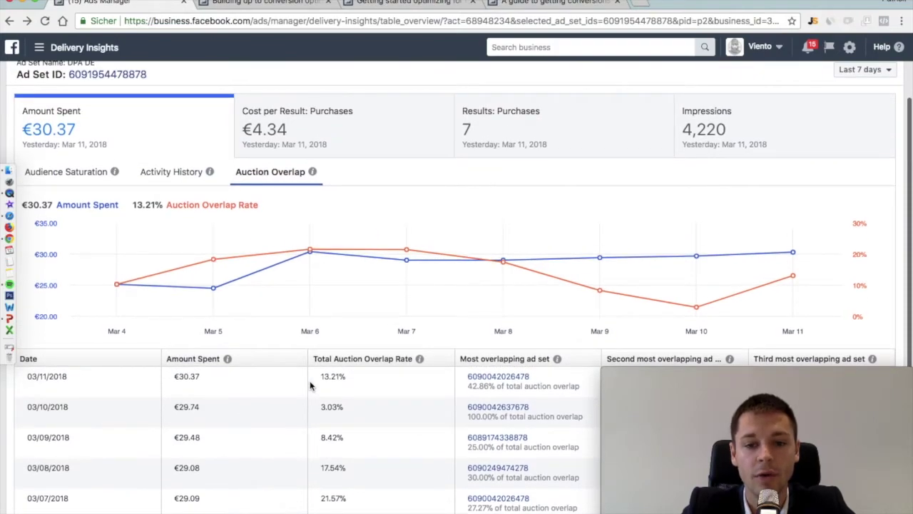
pyautogui.scroll(-1, 310, 386)
pyautogui.scroll(-1, 469, 261)
pyautogui.scroll(1, 340, 412)
pyautogui.scroll(1, 339, 412)
pyautogui.scroll(1, 340, 413)
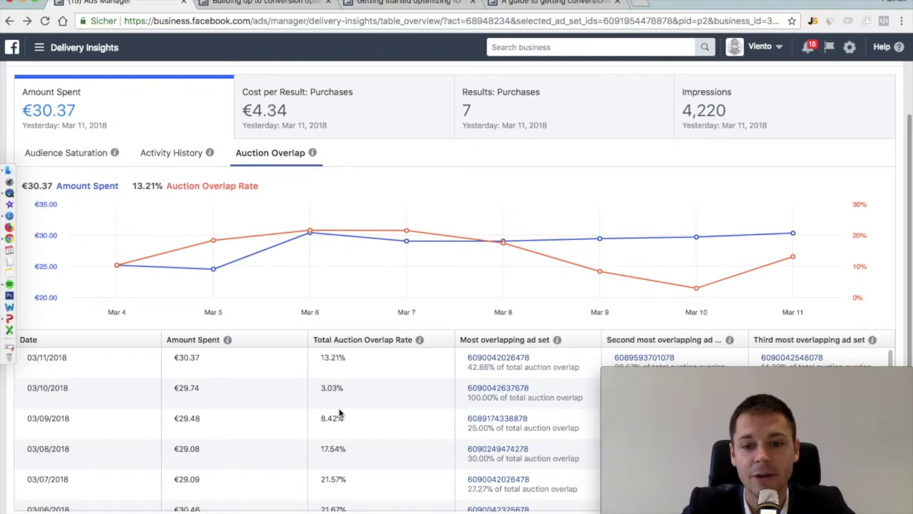
pyautogui.scroll(-1, 339, 412)
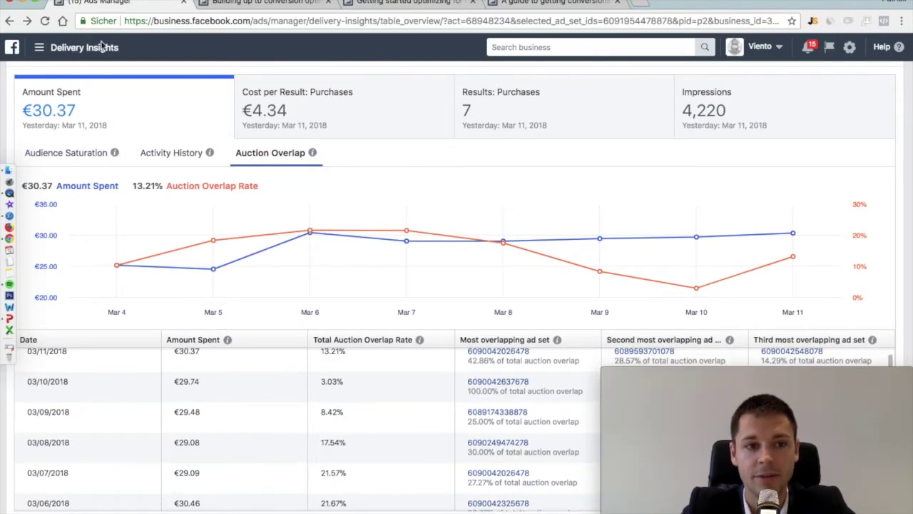
pyautogui.scroll(1, 68, 376)
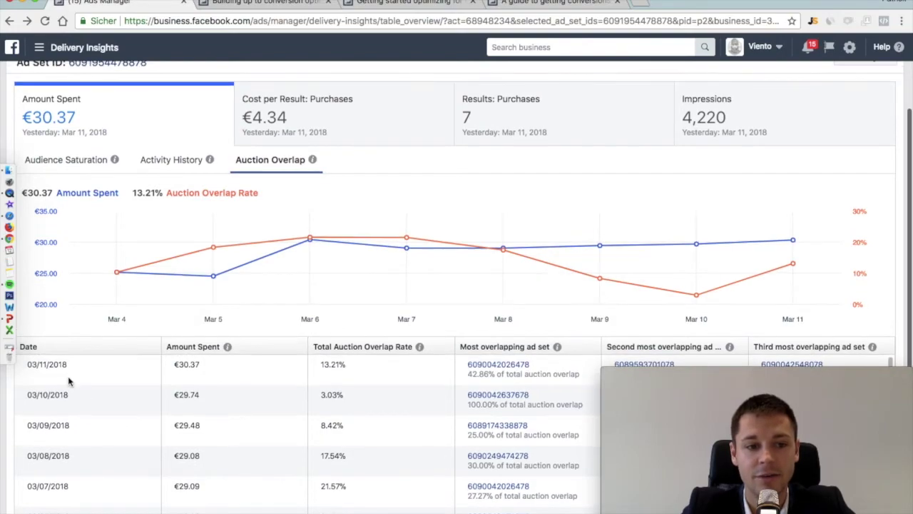
# - Highlight the 03/11/2018 date and its 13.21% overlap rate, then clear the highlight
pyautogui.moveTo(67, 361); pyautogui.dragTo(33, 361)
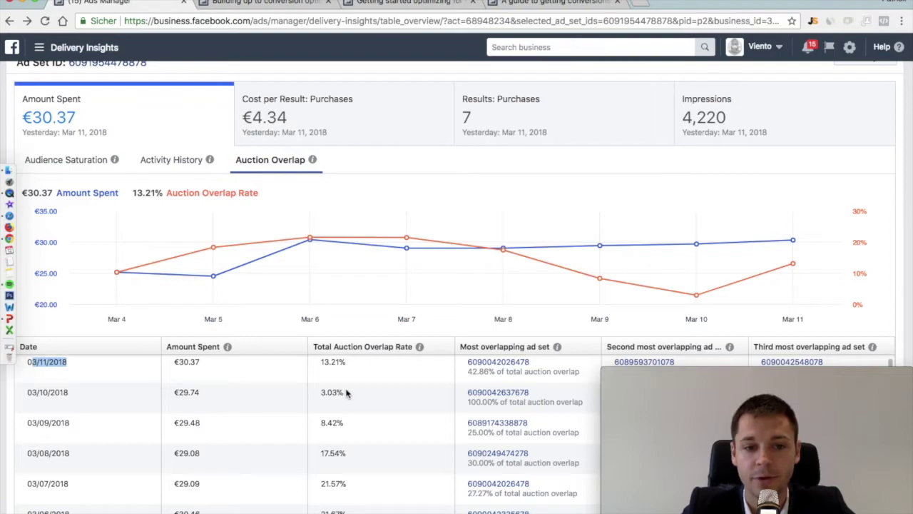
pyautogui.click(336, 364)
pyautogui.doubleClick(336, 364)
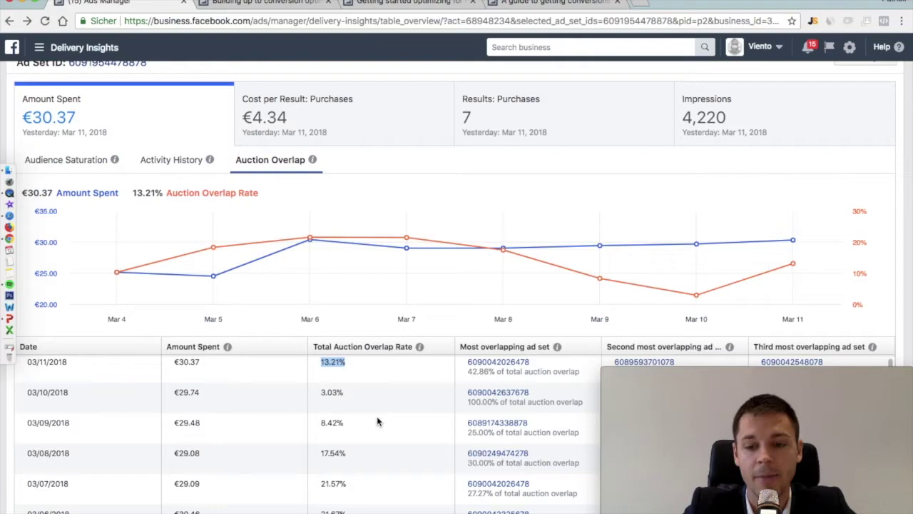
pyautogui.scroll(-2, 378, 421)
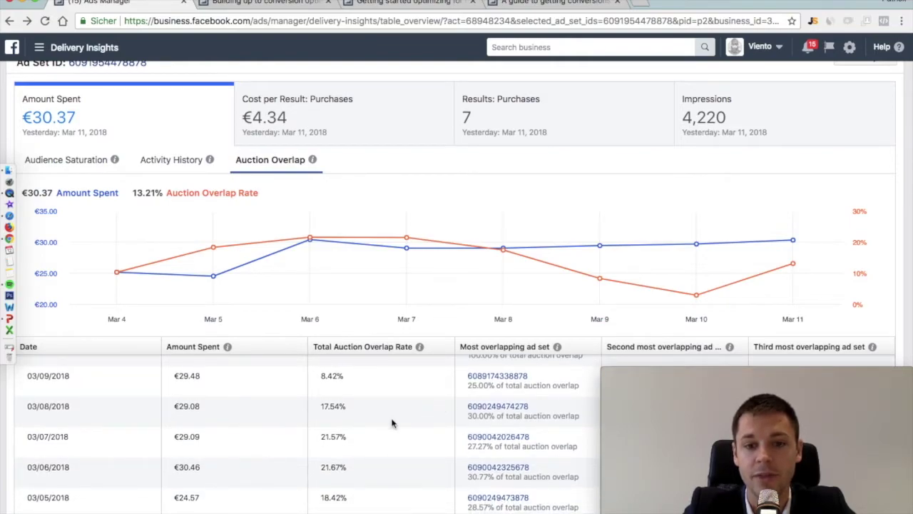
pyautogui.scroll(1, 391, 421)
pyautogui.scroll(4, 364, 400)
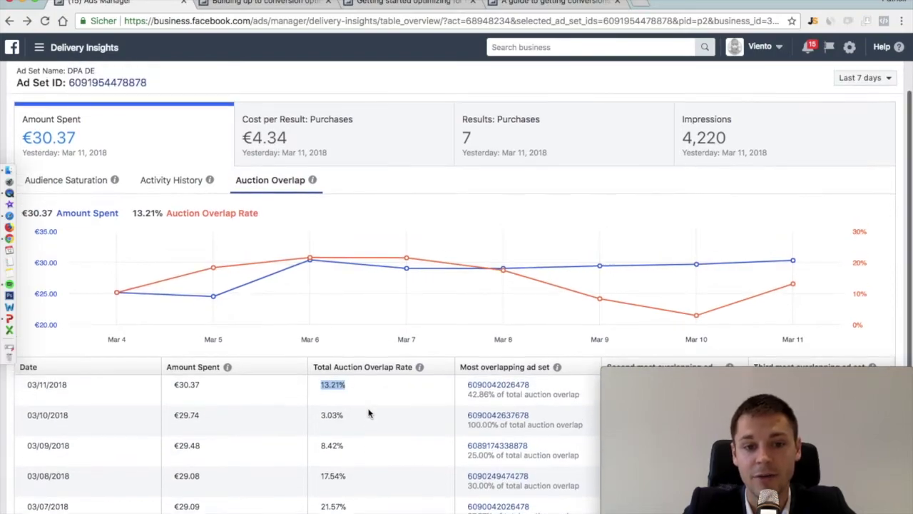
pyautogui.scroll(-1, 368, 413)
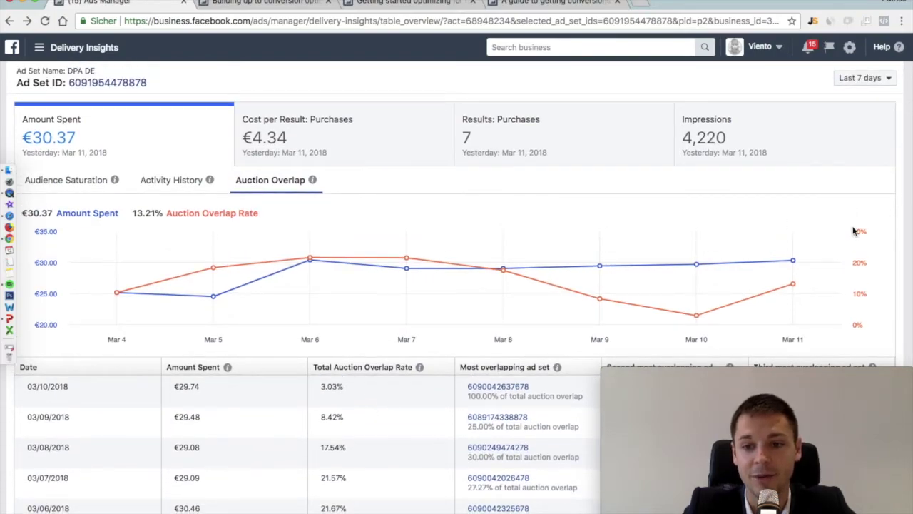
pyautogui.scroll(-2, 855, 242)
pyautogui.scroll(1, 365, 430)
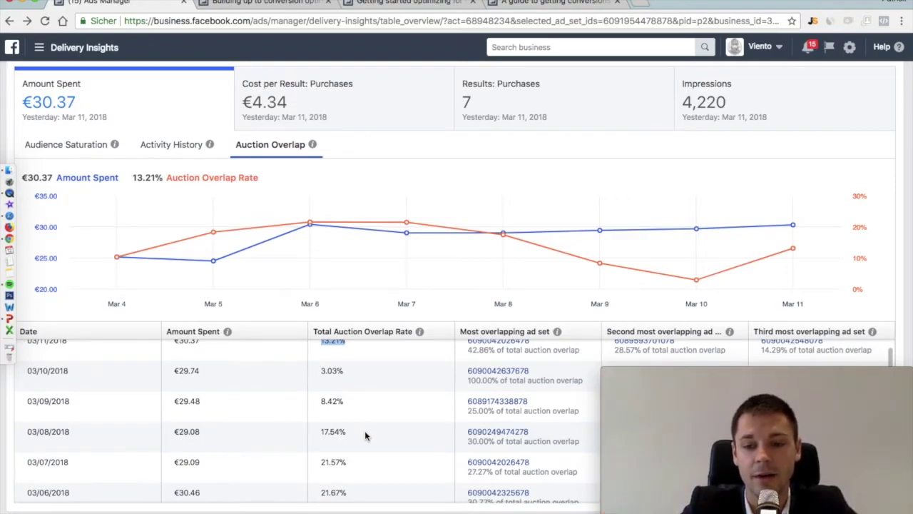
pyautogui.scroll(2, 364, 430)
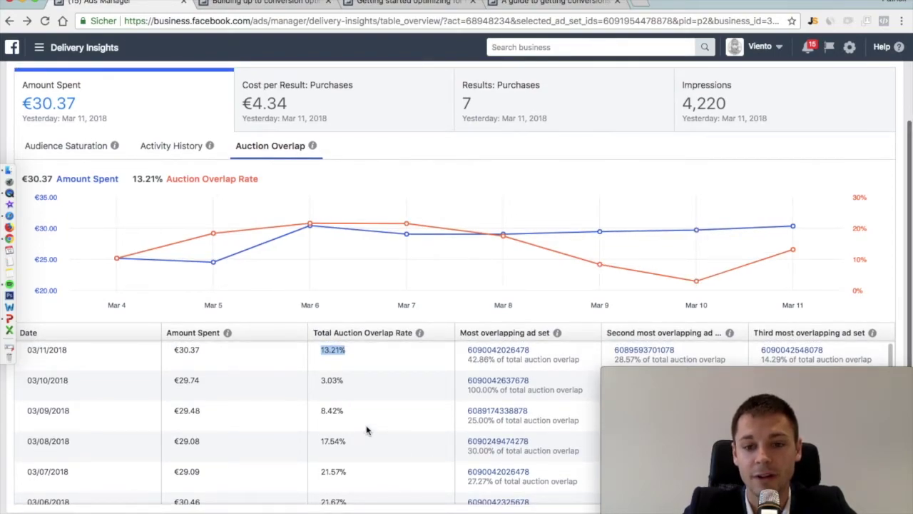
pyautogui.click(369, 358)
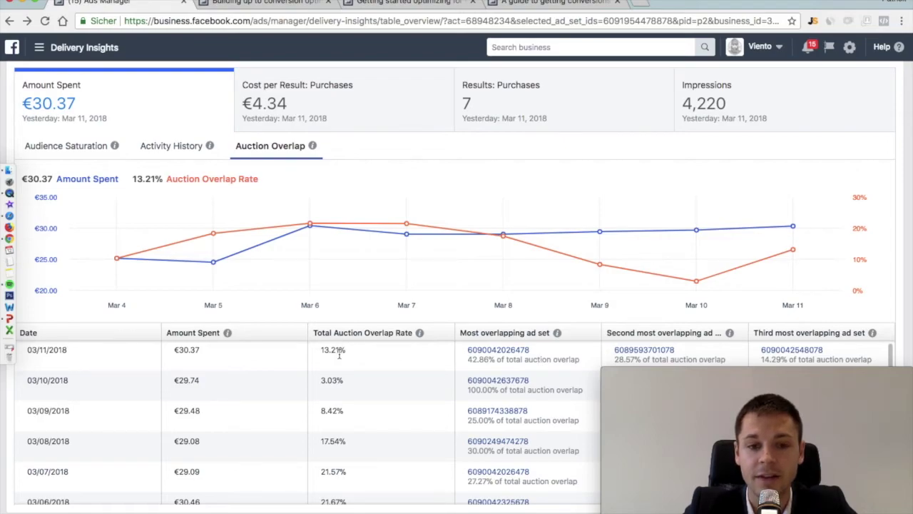
pyautogui.moveTo(347, 350); pyautogui.dragTo(319, 350)
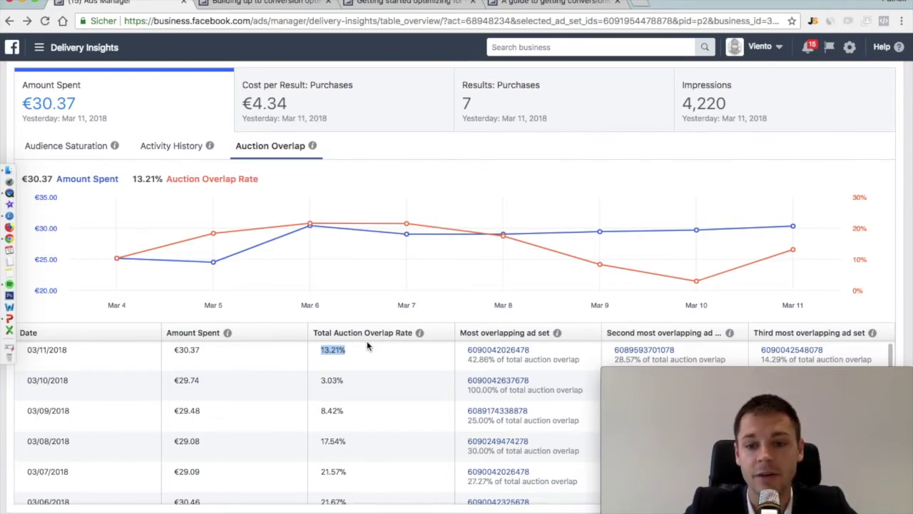
pyautogui.click(418, 366)
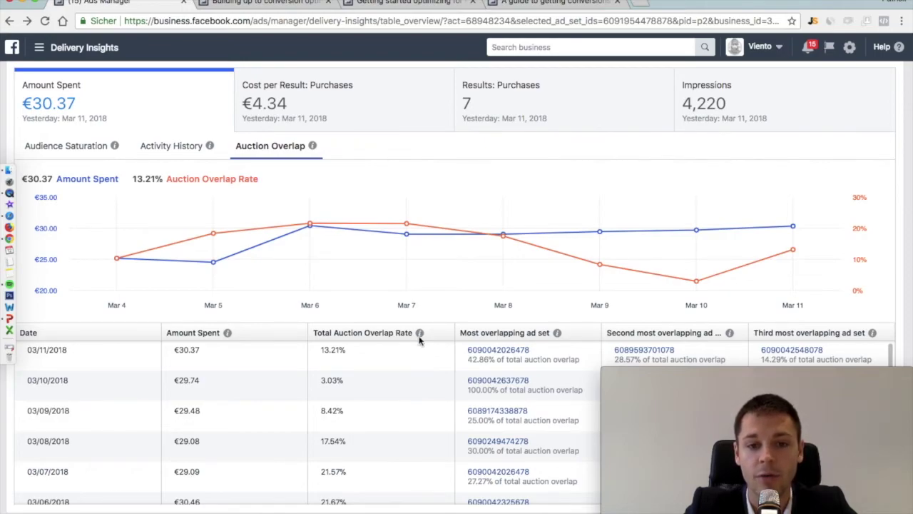
# - Read the Total Auction Overlap Rate explanation across its Overview, Details and Related tabs
pyautogui.moveTo(422, 340)
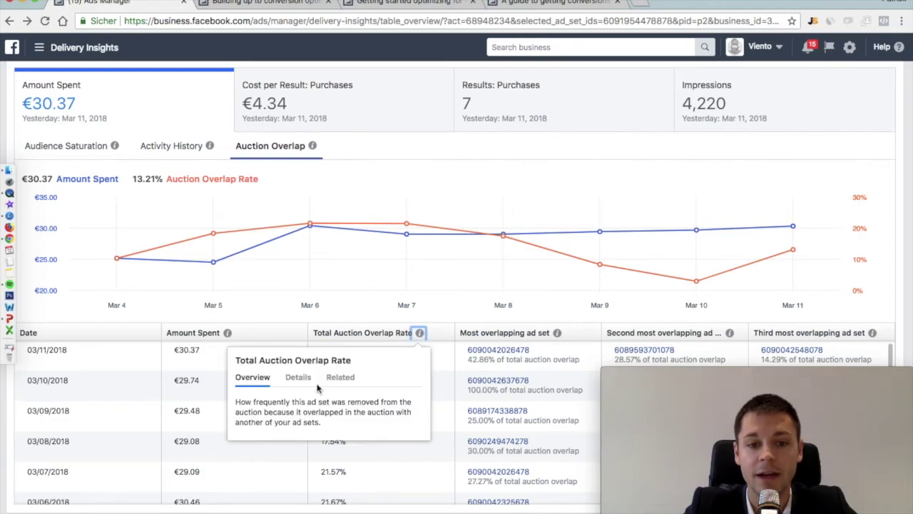
pyautogui.moveTo(252, 402); pyautogui.dragTo(298, 412)
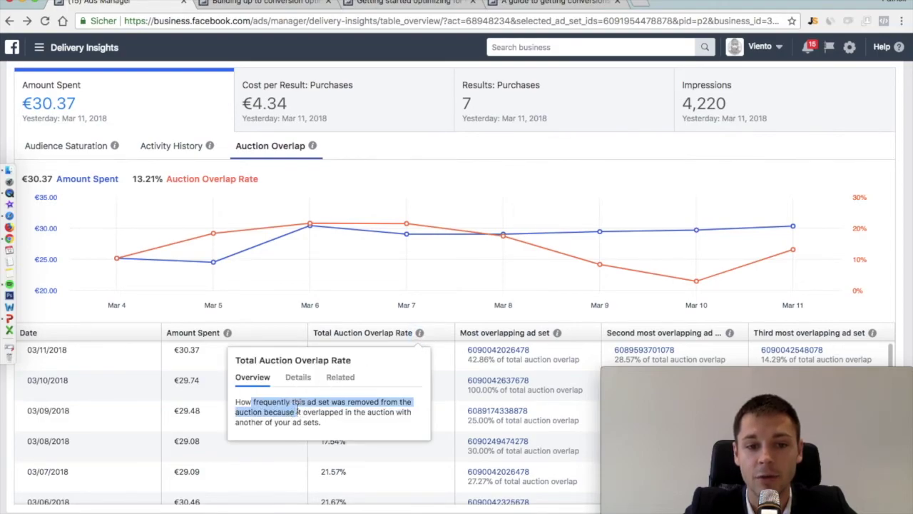
pyautogui.click(297, 378)
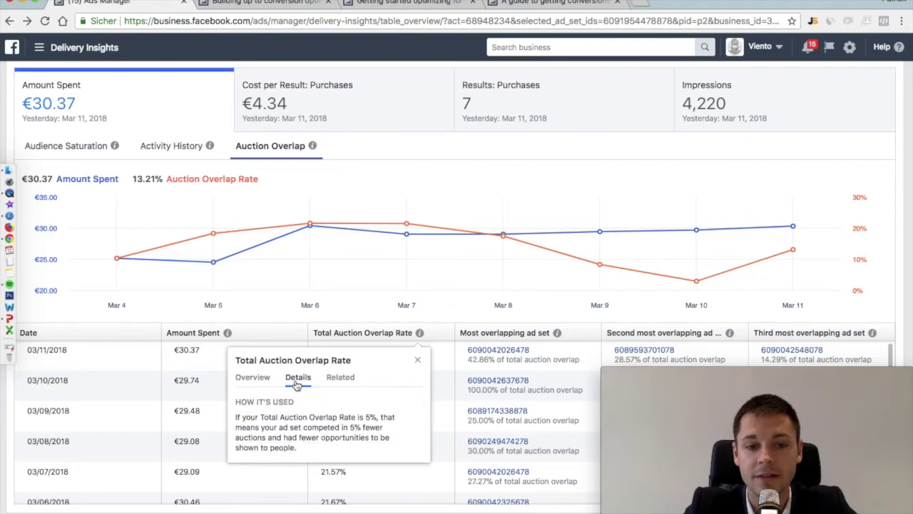
pyautogui.moveTo(280, 418); pyautogui.dragTo(310, 418)
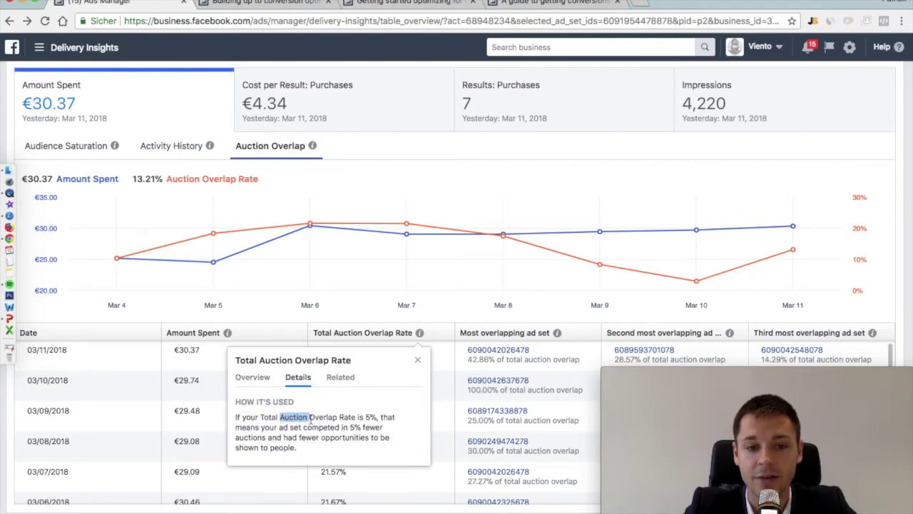
pyautogui.click(340, 377)
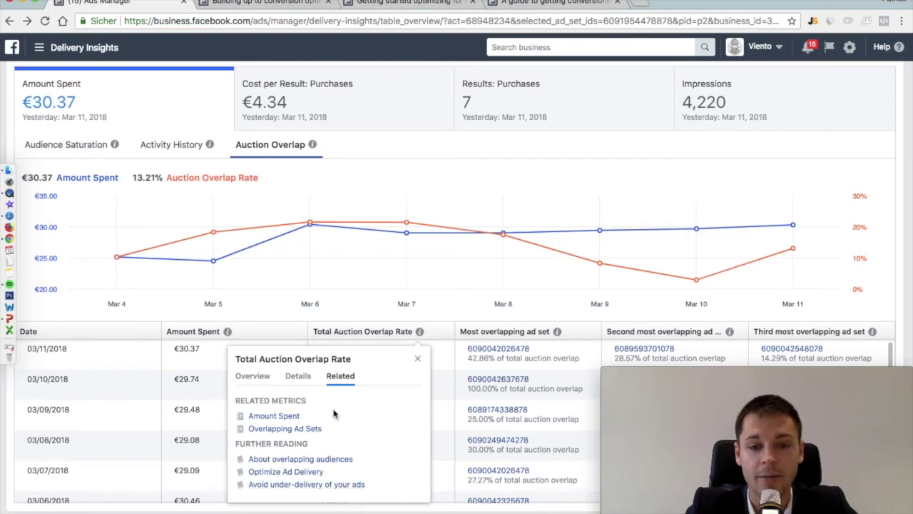
# - Reopen the metric's related links and open the 'About overlapping audiences' help article
pyautogui.click(418, 360)
pyautogui.moveTo(419, 333)
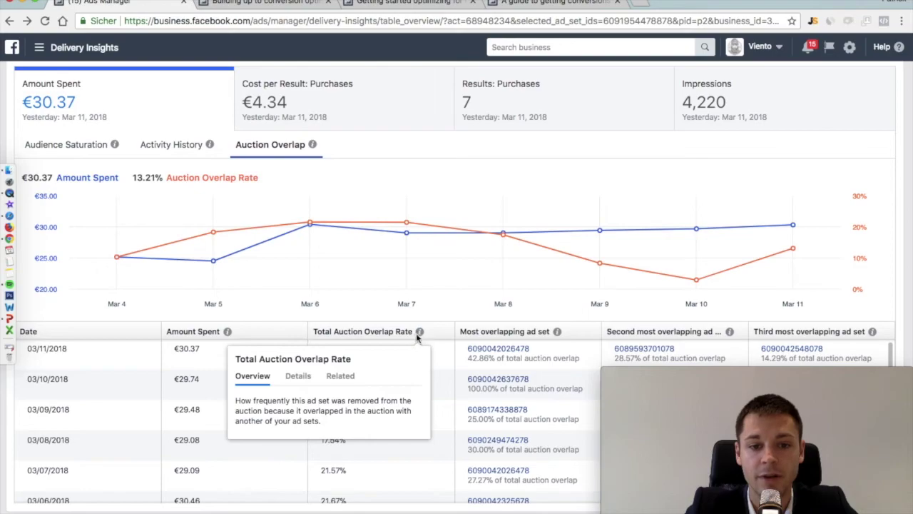
pyautogui.click(410, 360)
pyautogui.click(340, 376)
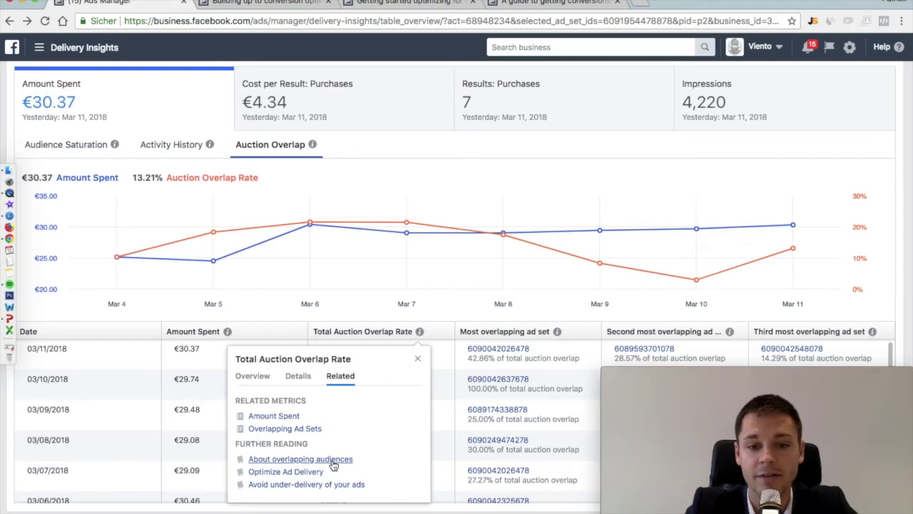
pyautogui.click(333, 460)
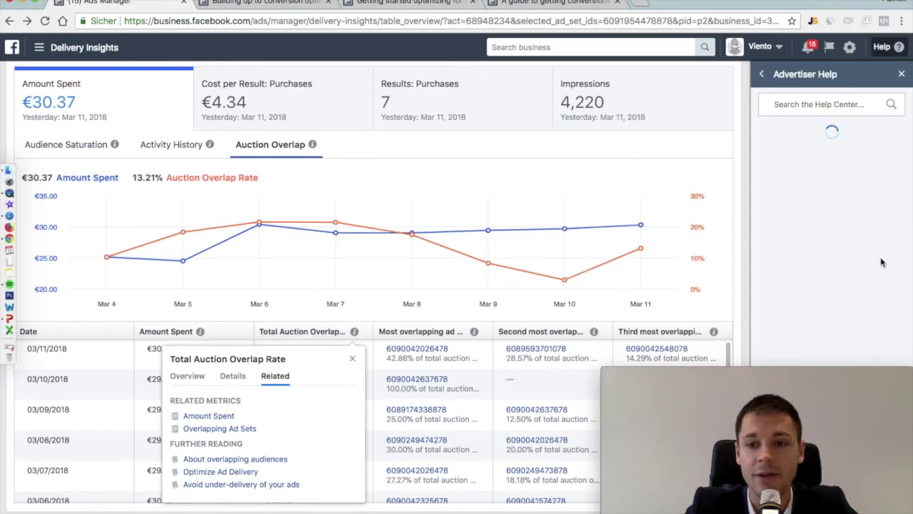
# - Scroll through the overlapping audiences help article and back up to its steps list
pyautogui.scroll(-10, 811, 183)
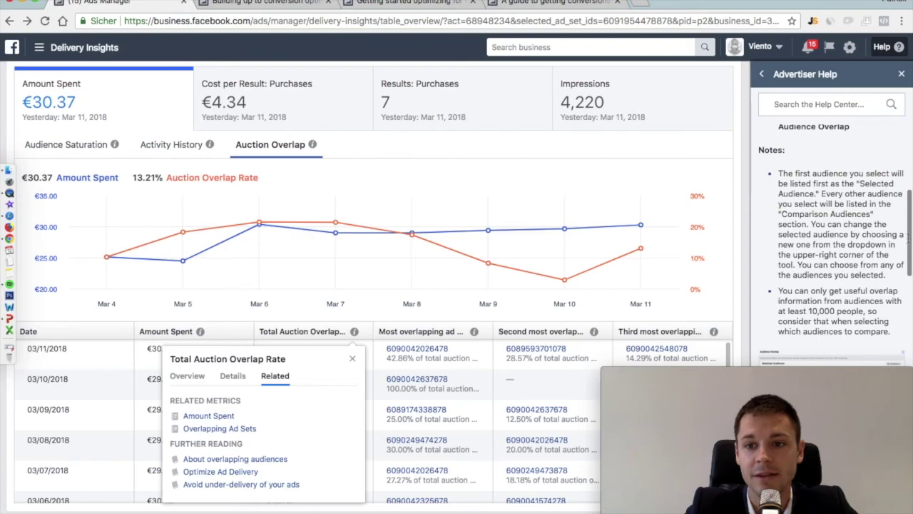
pyautogui.click(909, 185)
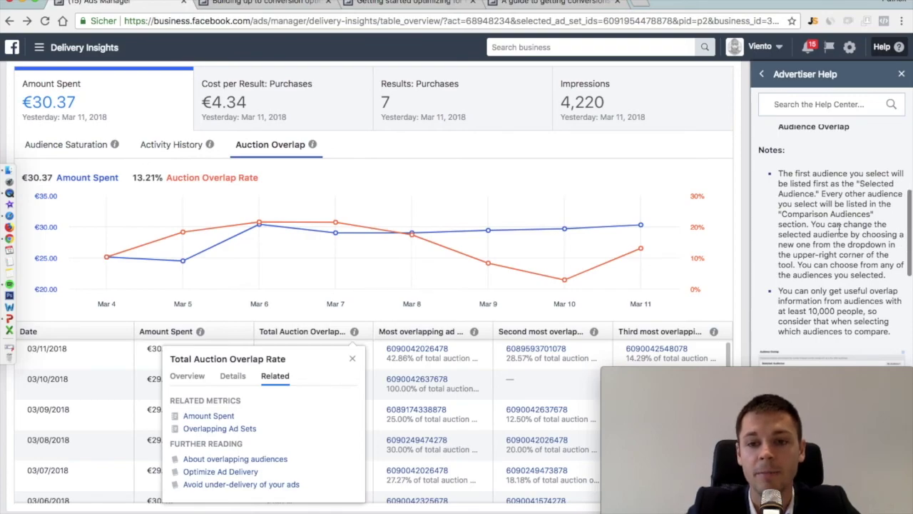
pyautogui.scroll(3, 840, 228)
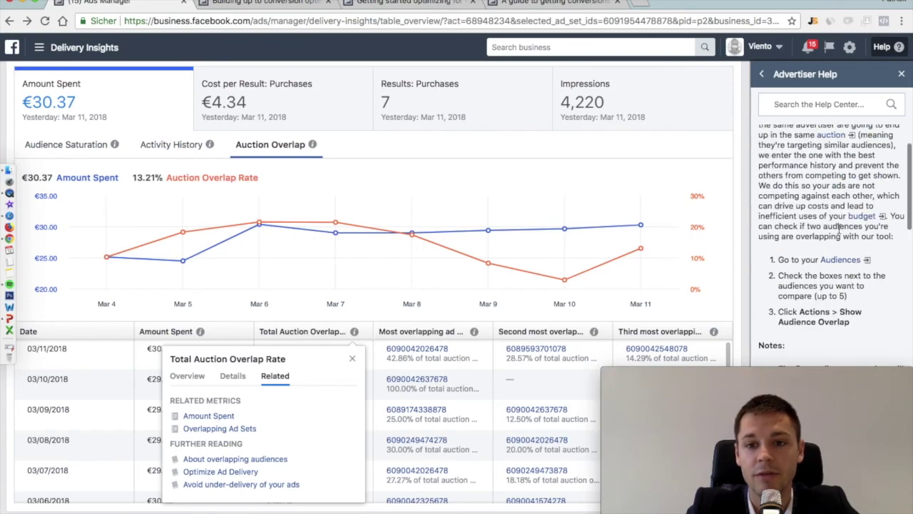